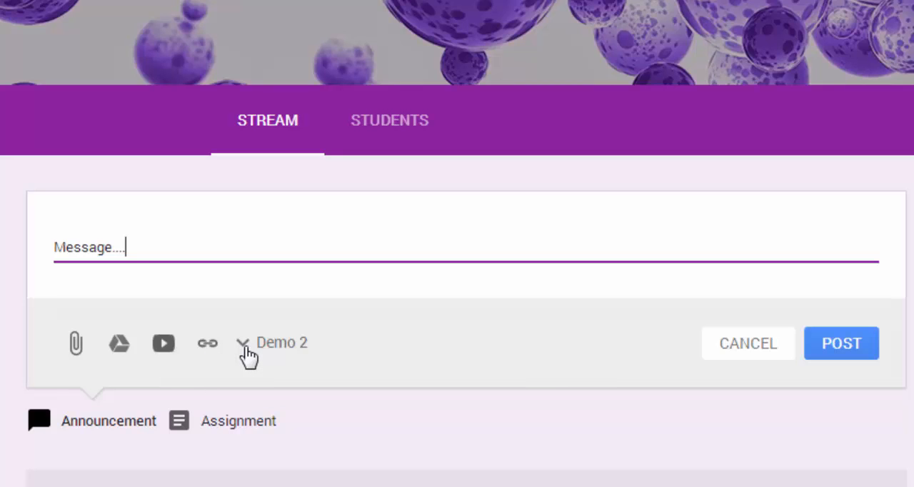
Address the drafted announcement to the demo and Geography classes in addition to Demo 2 and post it.
{"action": "left_click", "coordinate": [246, 355]}
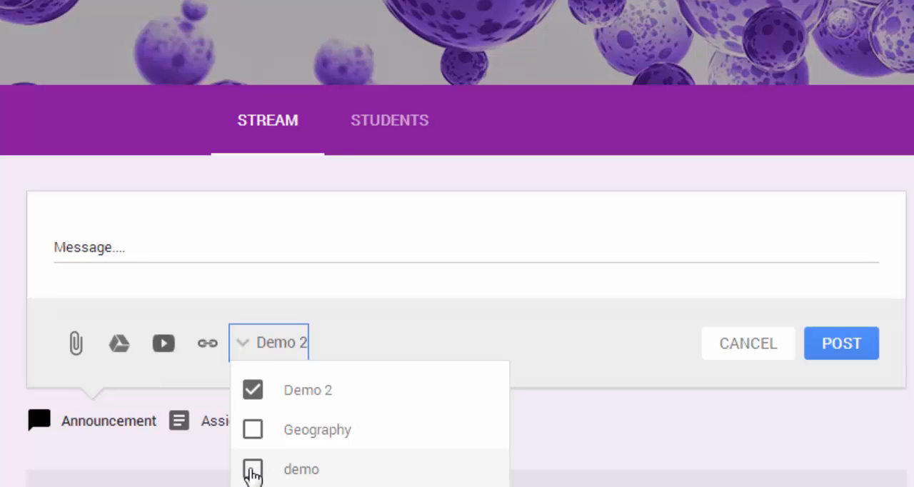
{"action": "left_click", "coordinate": [253, 471]}
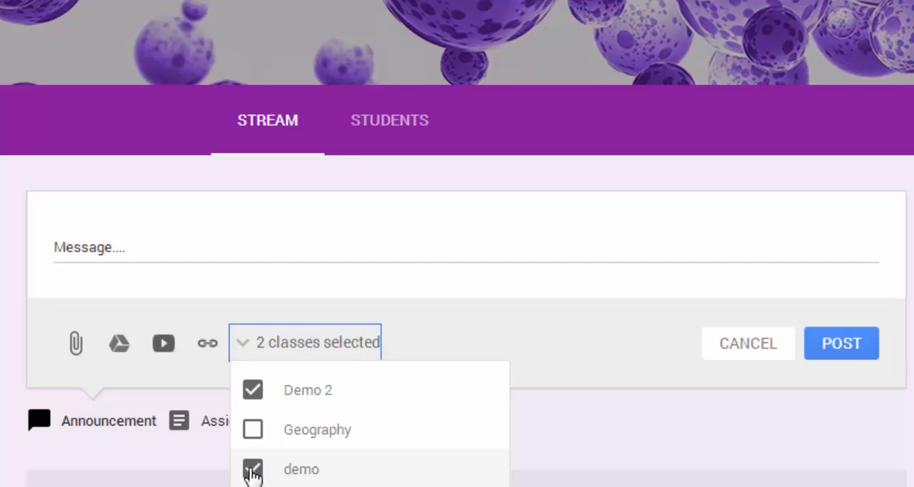
{"action": "left_click", "coordinate": [253, 432]}
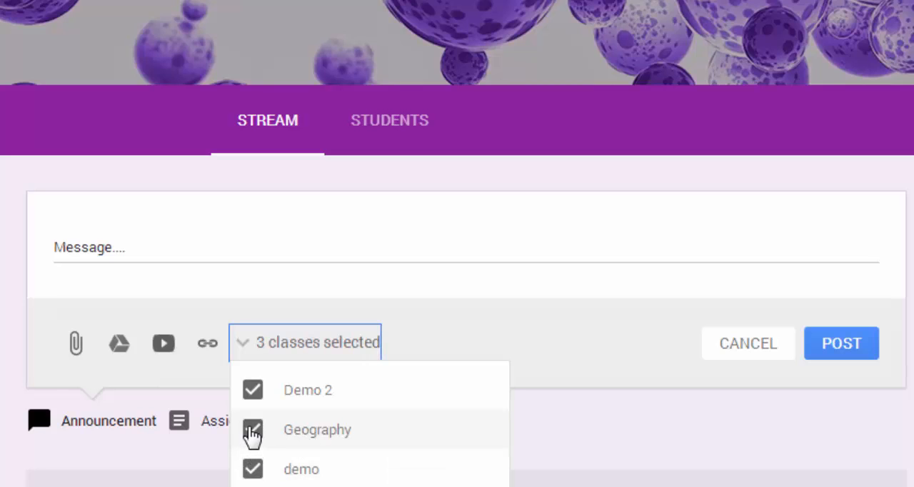
{"action": "left_click", "coordinate": [502, 343]}
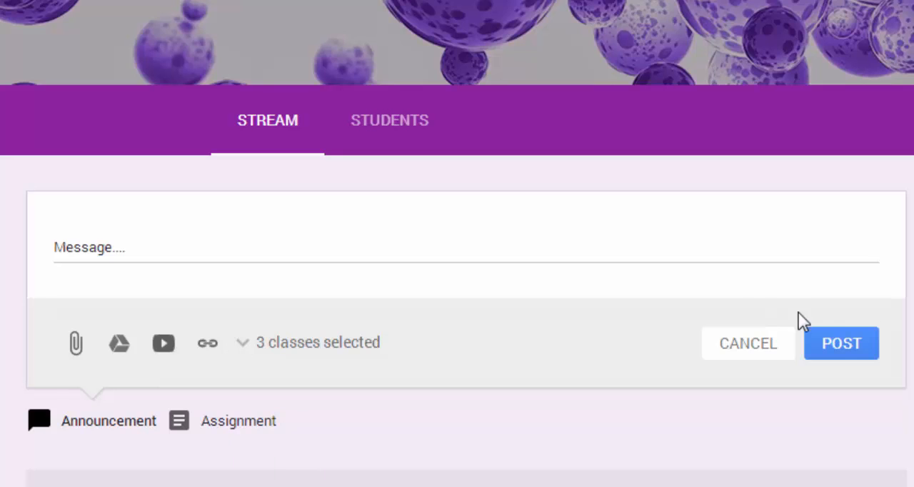
{"action": "left_click", "coordinate": [843, 345]}
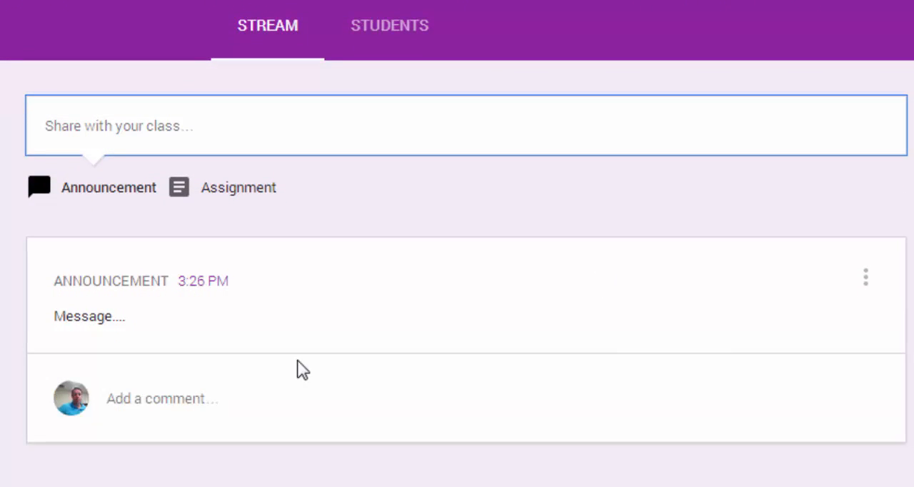
Post the comment "comment" on the new announcement.
{"action": "left_click", "coordinate": [163, 395]}
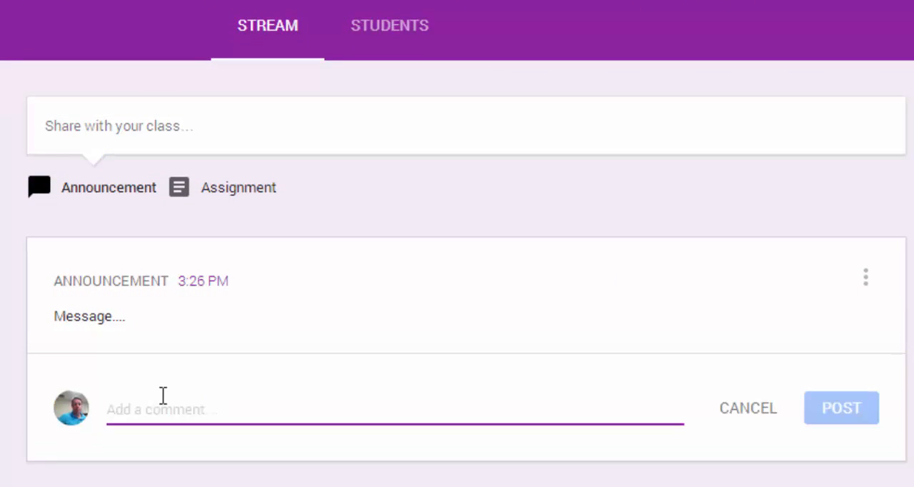
{"action": "type", "text": "comment"}
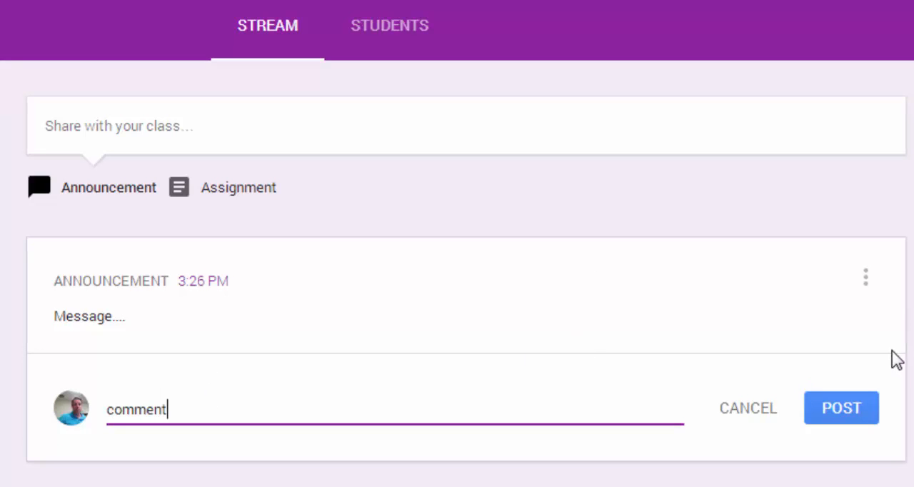
{"action": "left_click", "coordinate": [850, 409]}
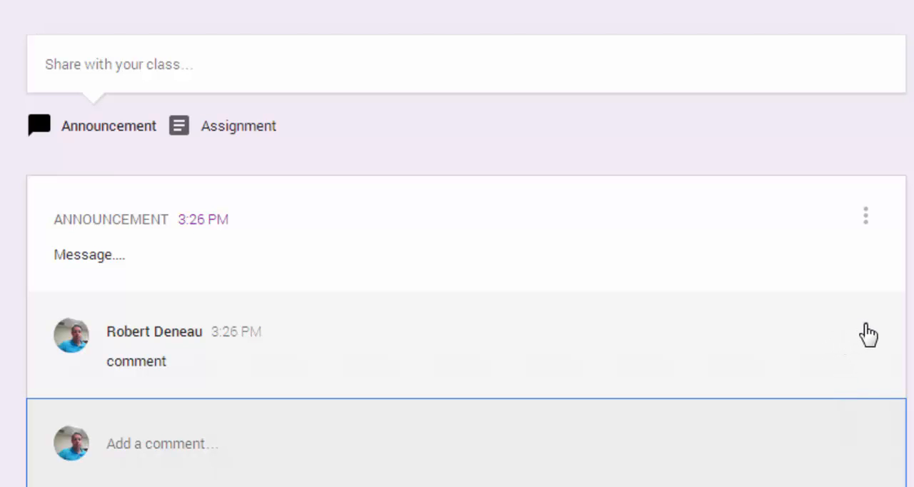
Delete the "Message...." announcement together with its comments from the stream.
{"action": "left_click", "coordinate": [867, 332]}
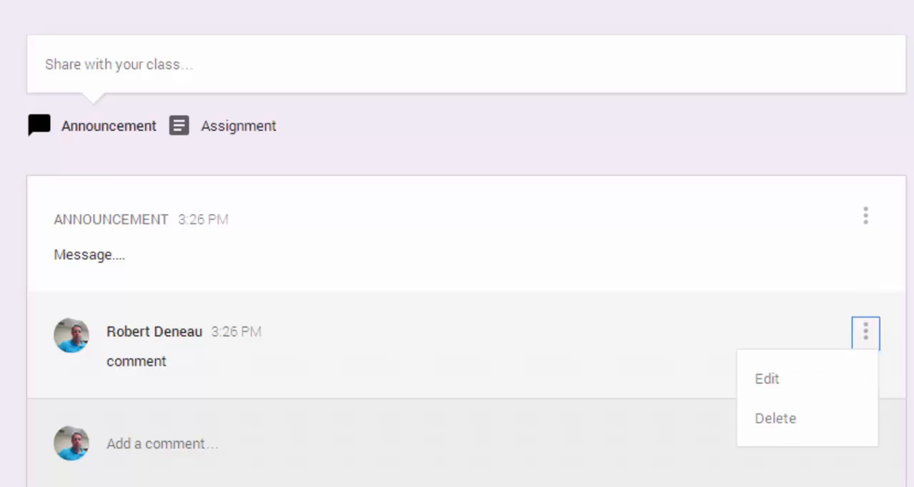
{"action": "left_click", "coordinate": [777, 420]}
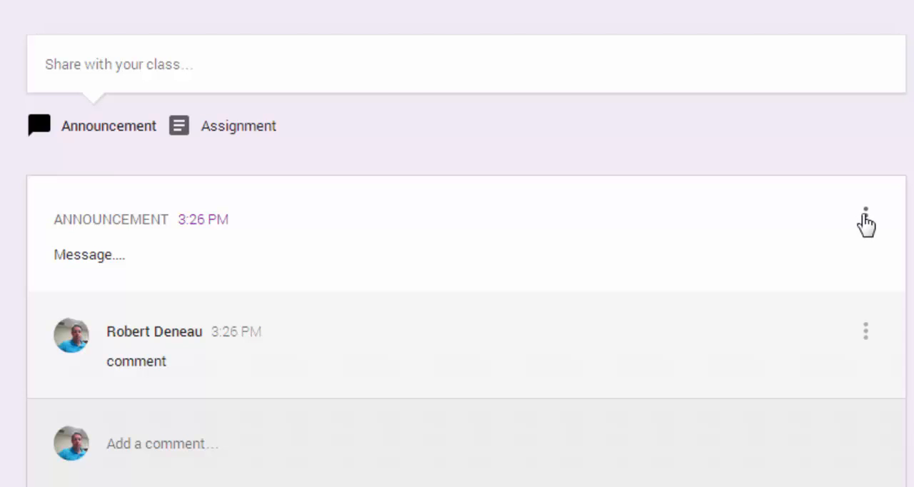
{"action": "left_click", "coordinate": [866, 224]}
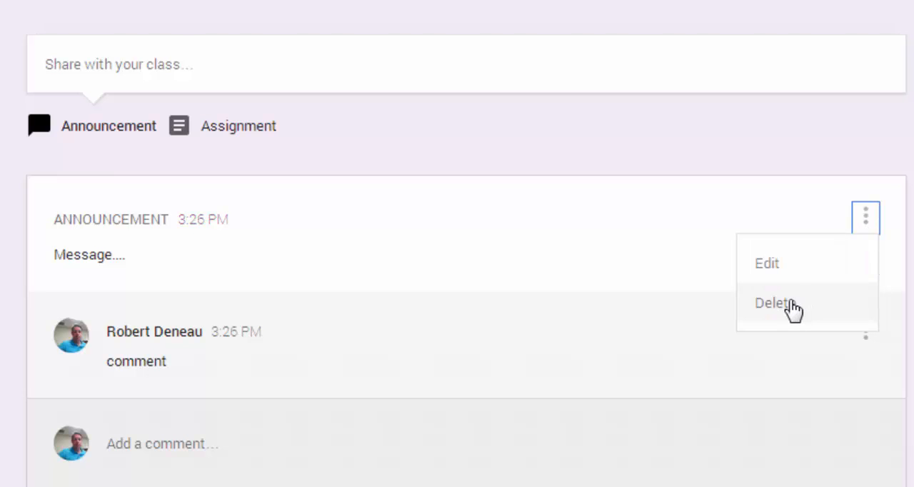
{"action": "left_click", "coordinate": [786, 303]}
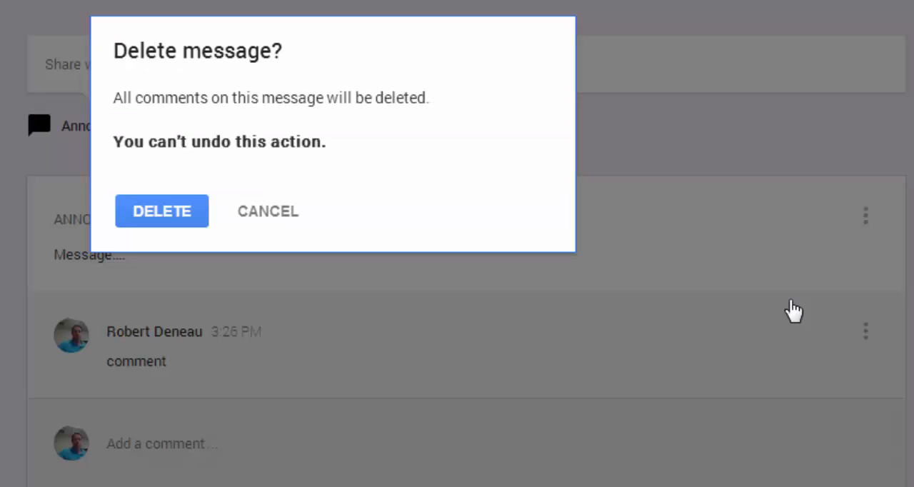
{"action": "left_click", "coordinate": [173, 216]}
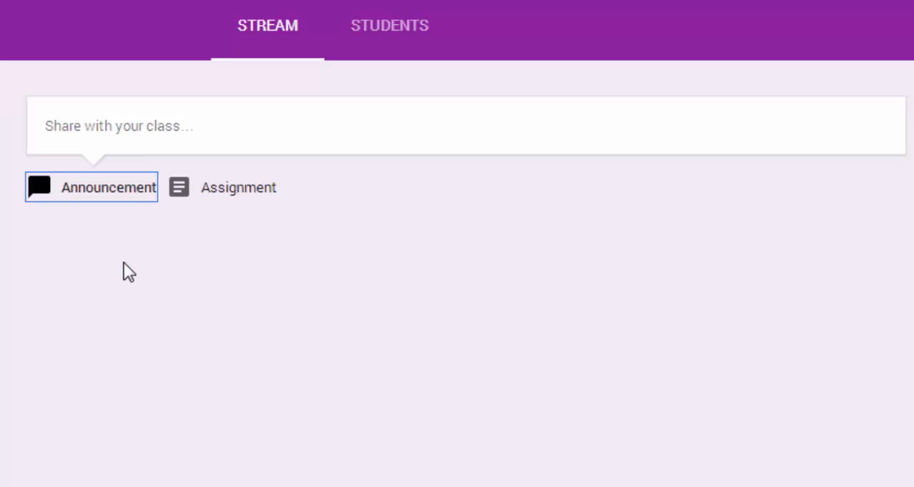
Start a new announcement for Demo 2 with the text "message...".
{"action": "left_click", "coordinate": [93, 187]}
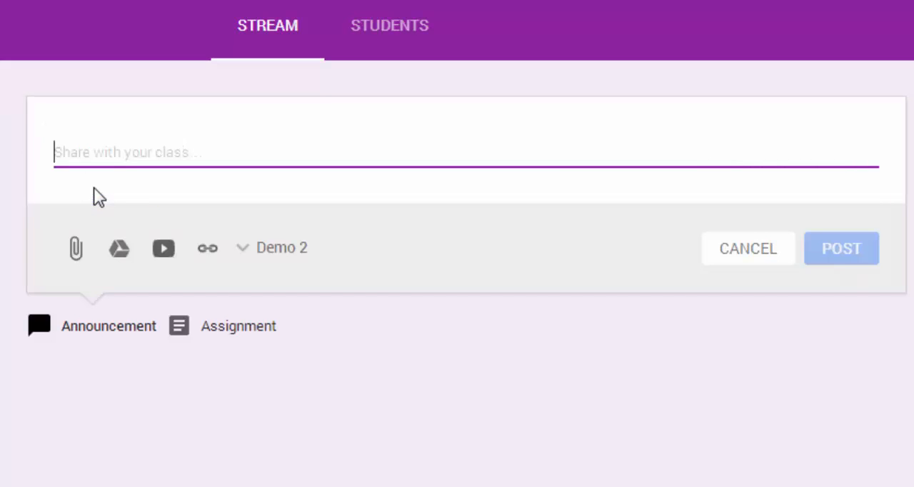
{"action": "type", "text": "message"}
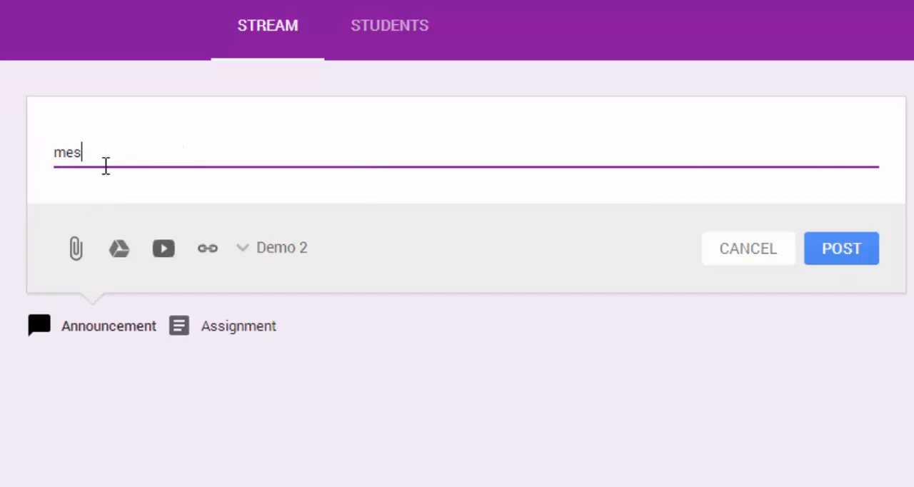
{"action": "type", "text": "..."}
Attach the image Classroom Graphic 1 from the computer's Pictures library to the announcement and post it.
{"action": "left_click", "coordinate": [78, 253]}
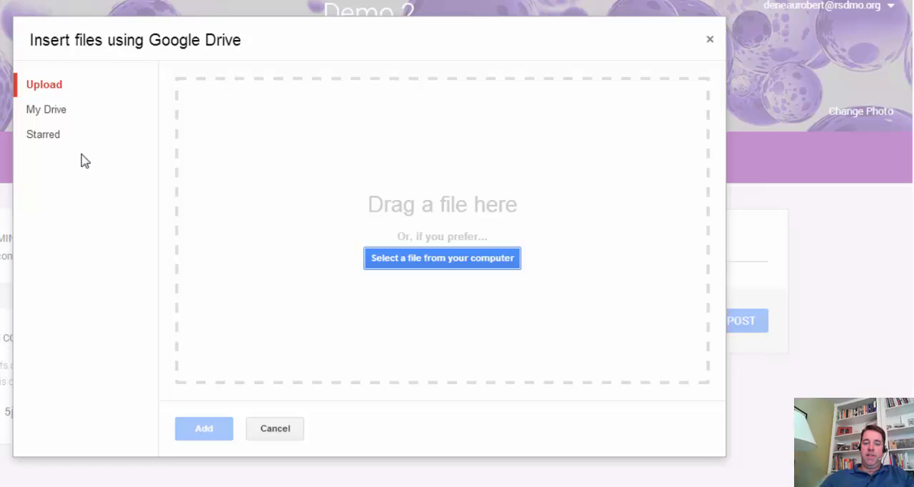
{"action": "left_click", "coordinate": [450, 263]}
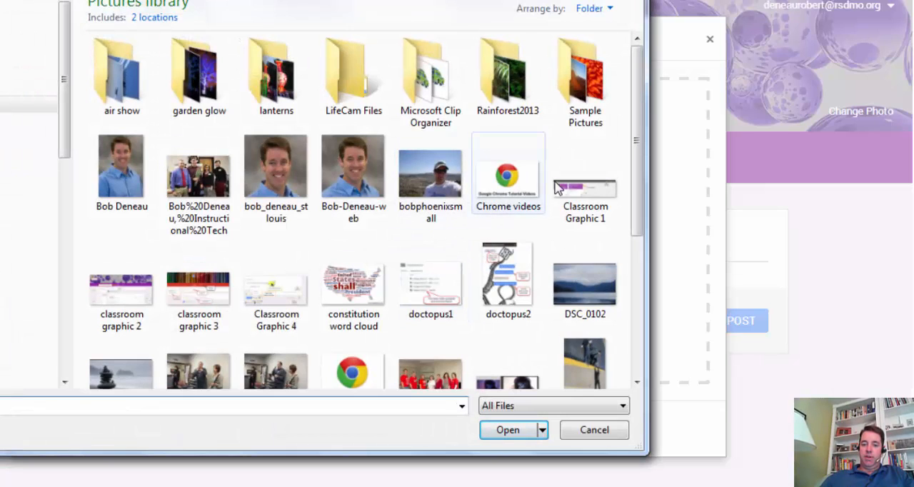
{"action": "left_click", "coordinate": [578, 192]}
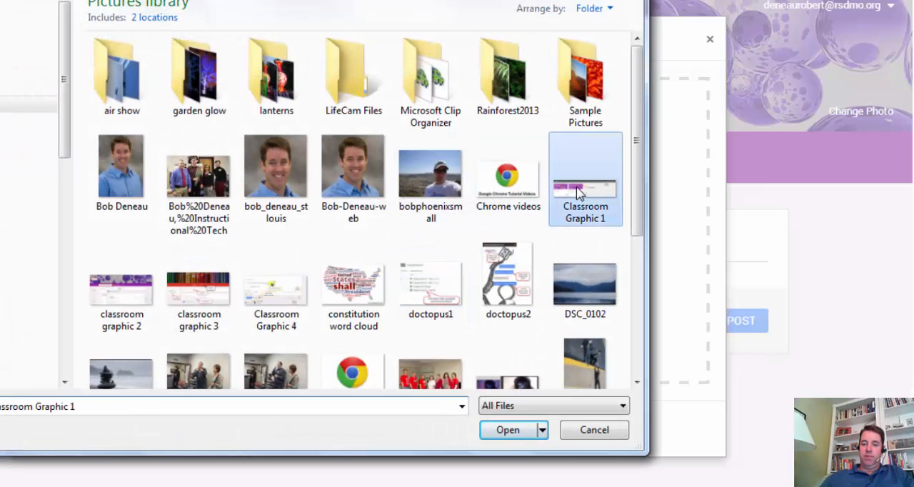
{"action": "left_click", "coordinate": [507, 431]}
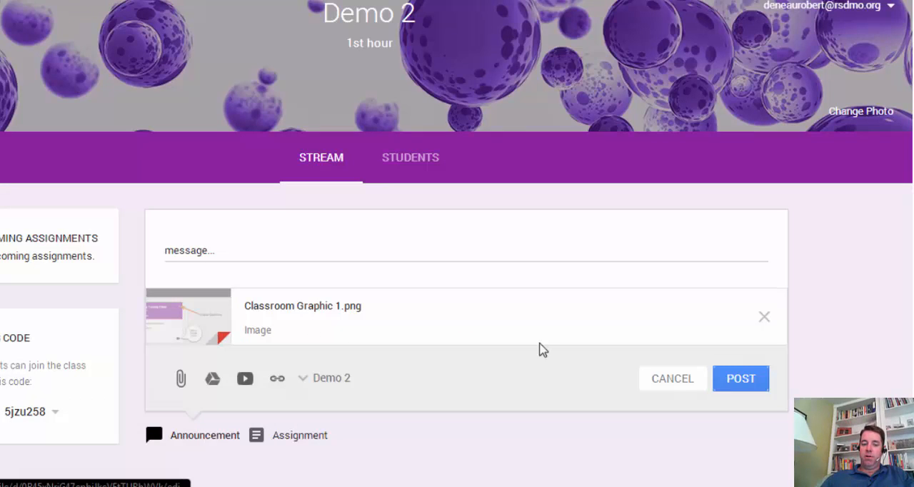
{"action": "left_click", "coordinate": [739, 379]}
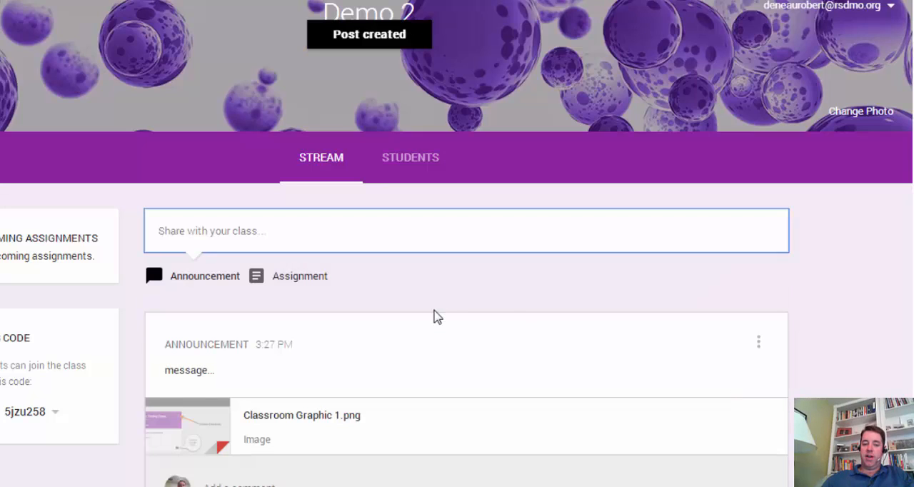
Post an announcement reading "message 2" with the Google Docs file "test" attached from My Drive.
{"action": "left_click", "coordinate": [245, 230]}
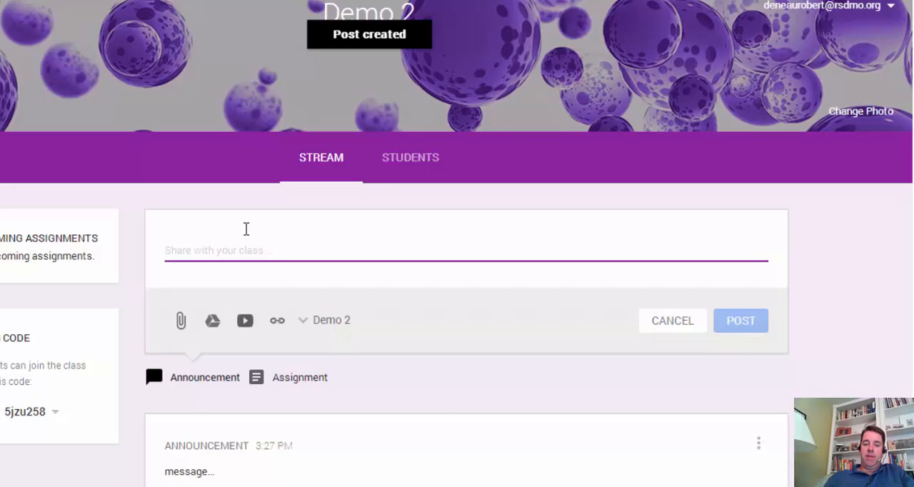
{"action": "type", "text": "message 2"}
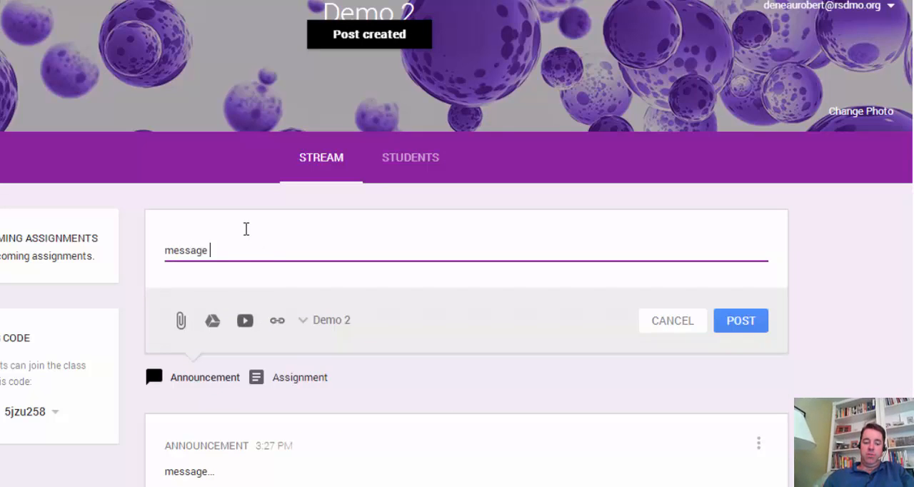
{"action": "left_click", "coordinate": [214, 322]}
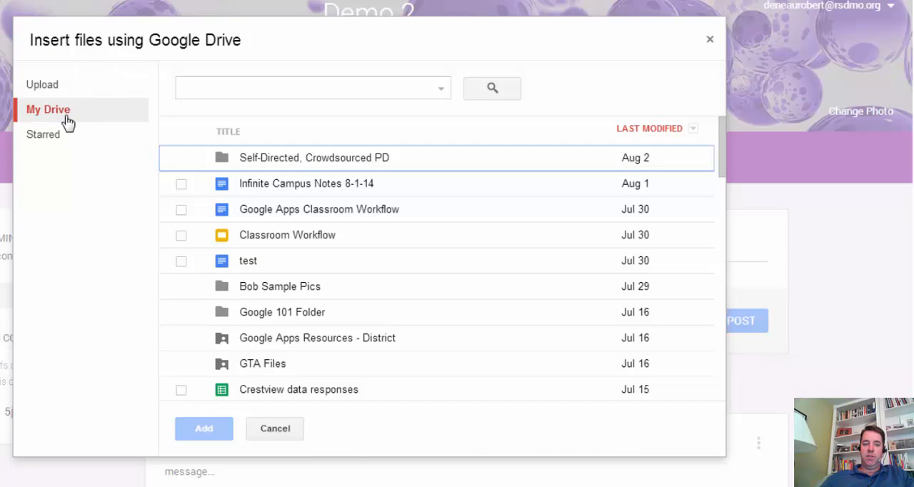
{"action": "left_click", "coordinate": [180, 261]}
{"action": "left_click", "coordinate": [197, 430]}
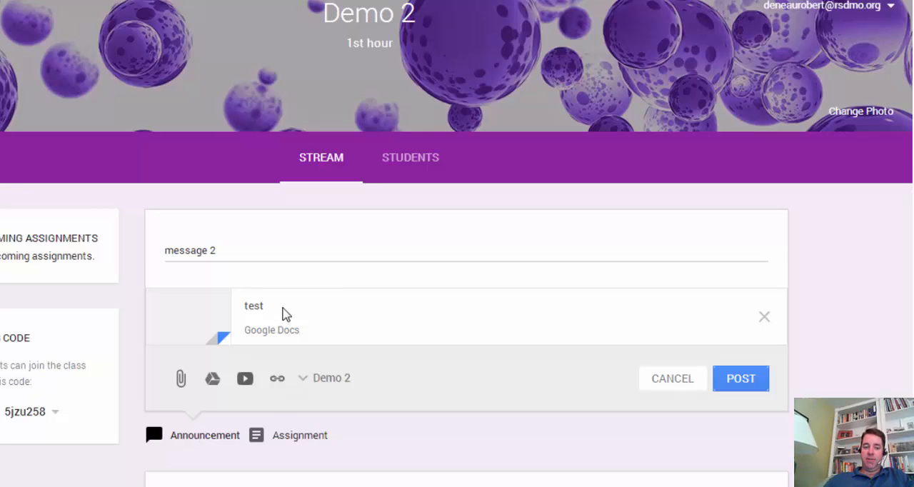
{"action": "left_click", "coordinate": [733, 387]}
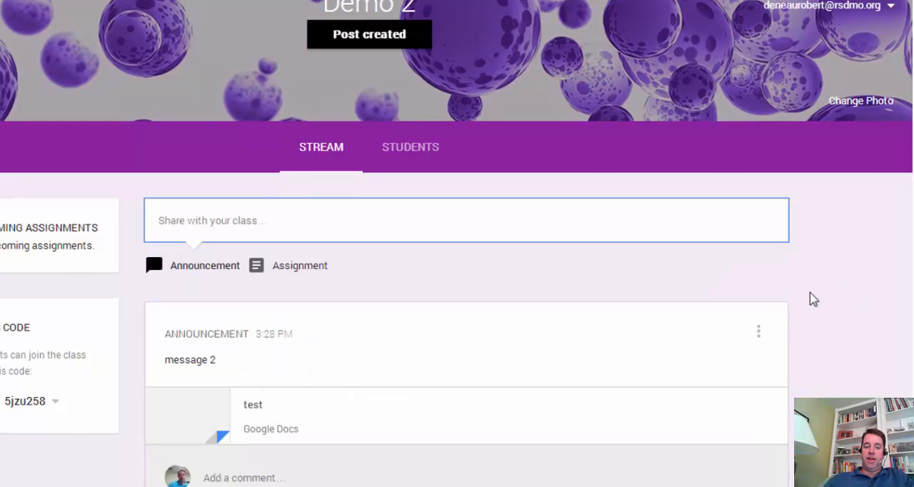
{"action": "left_click", "coordinate": [202, 218]}
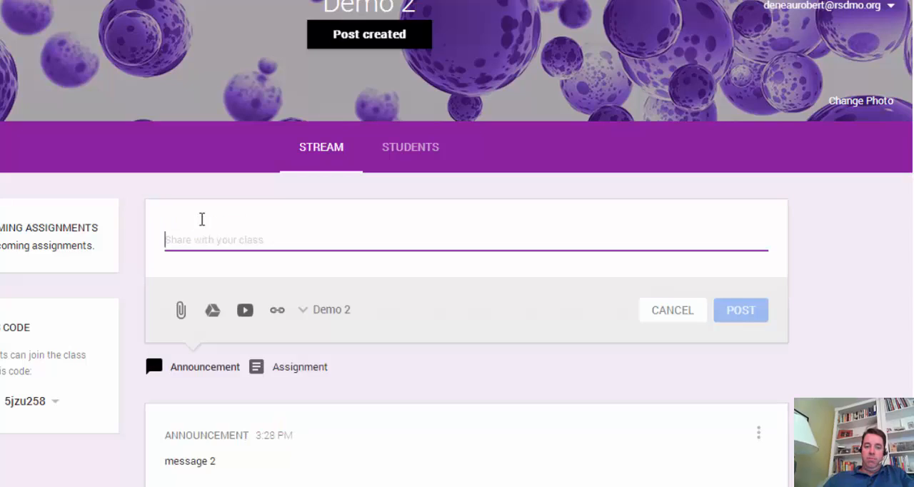
{"action": "type", "text": "message 3"}
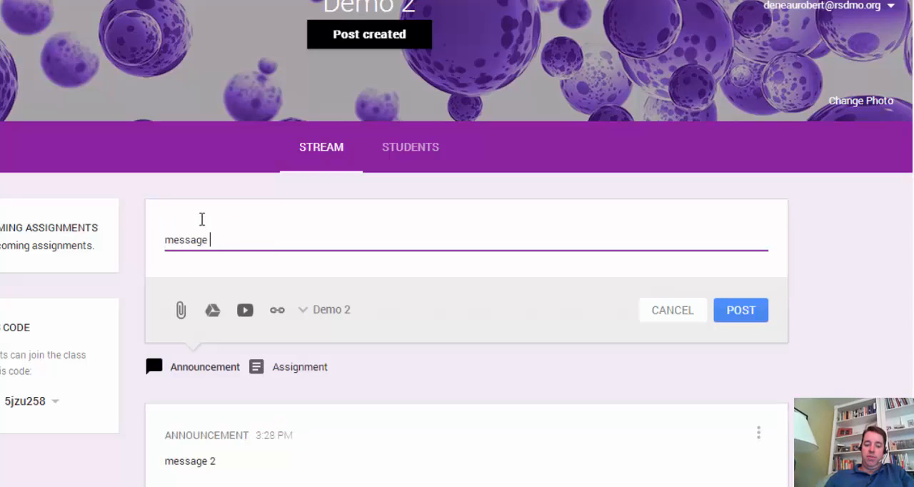
{"action": "left_click", "coordinate": [244, 311]}
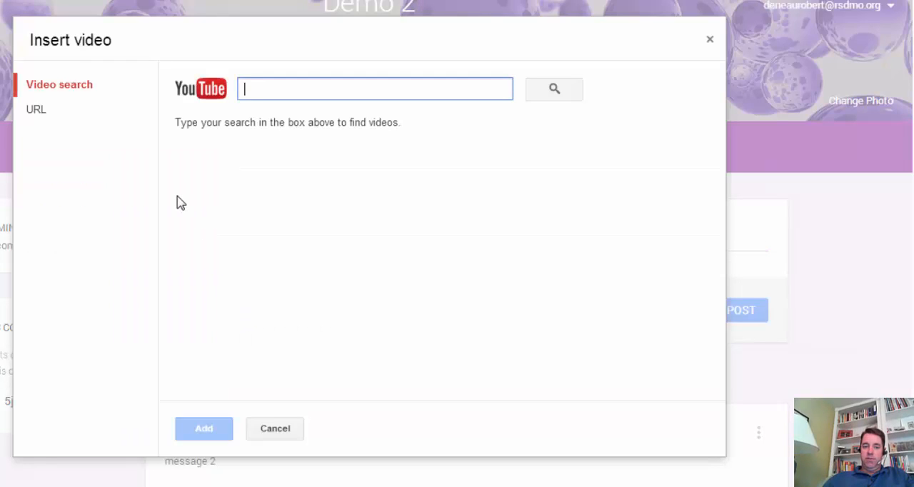
{"action": "left_click", "coordinate": [38, 114]}
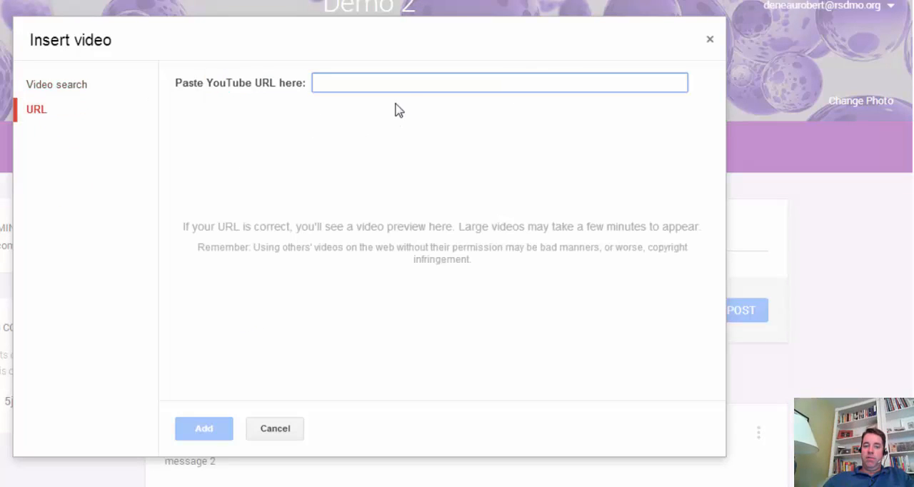
{"action": "type", "text": "http://youtu.be/Bp_E4ADoc1c?list=UUKlDpem-vLergu-xiJGBgZg"}
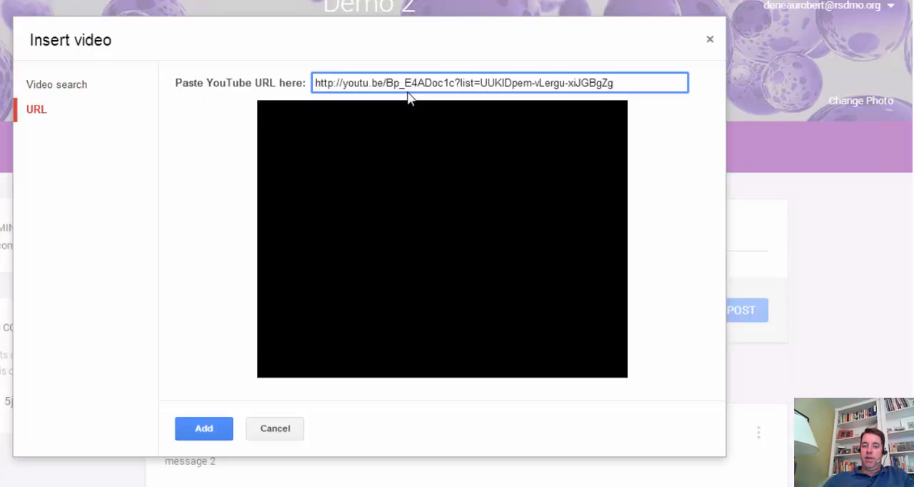
{"action": "left_click", "coordinate": [205, 426]}
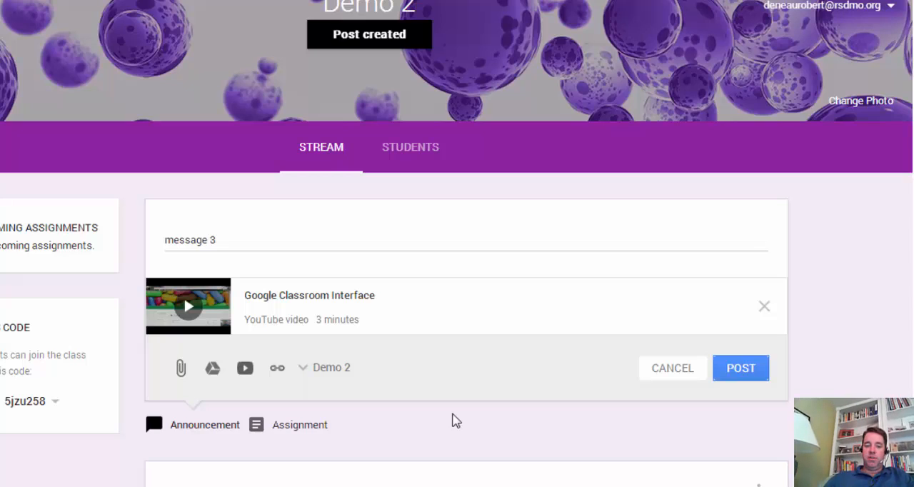
{"action": "left_click", "coordinate": [742, 375]}
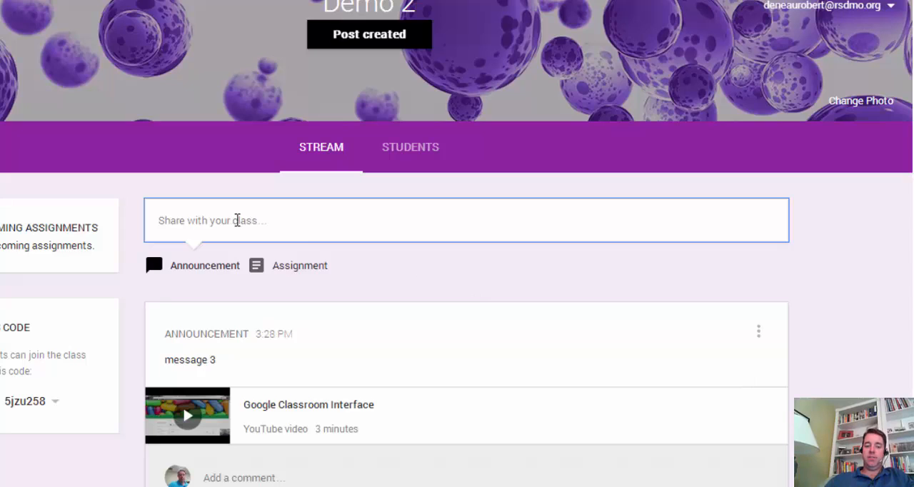
{"action": "left_click", "coordinate": [237, 220]}
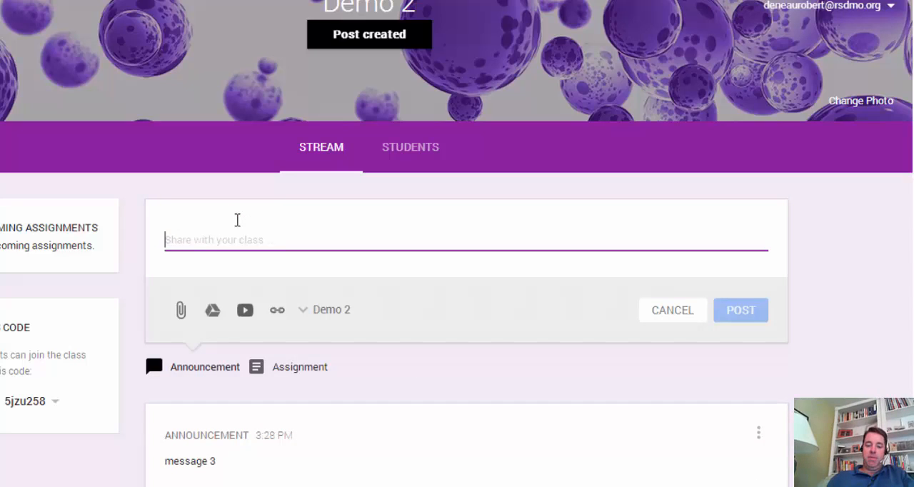
{"action": "type", "text": "message 4"}
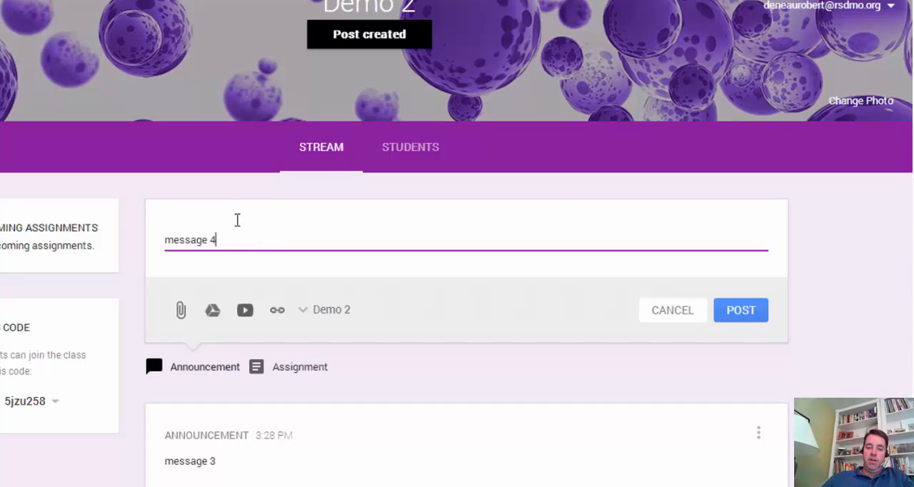
{"action": "left_click", "coordinate": [277, 312]}
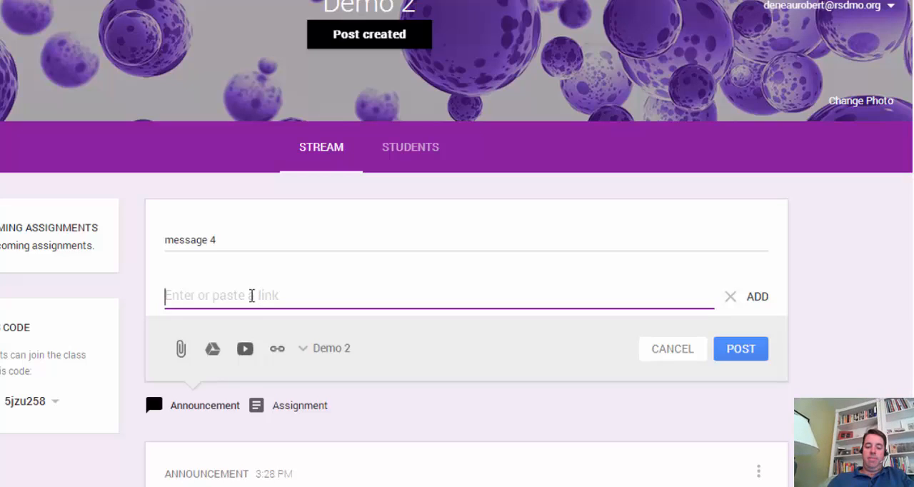
{"action": "type", "text": "http:"}
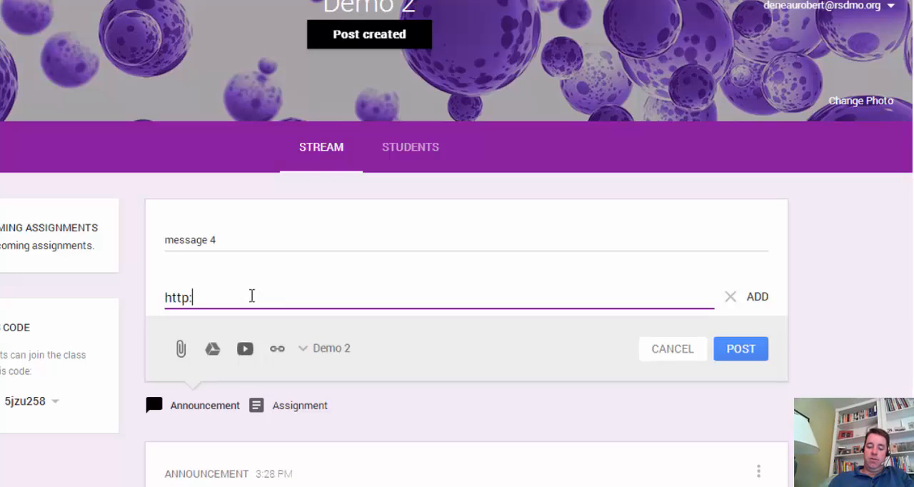
{"action": "type", "text": "//www"}
{"action": "key", "text": "BackSpace"}
{"action": "key", "text": "BackSpace"}
{"action": "key", "text": "BackSpace"}
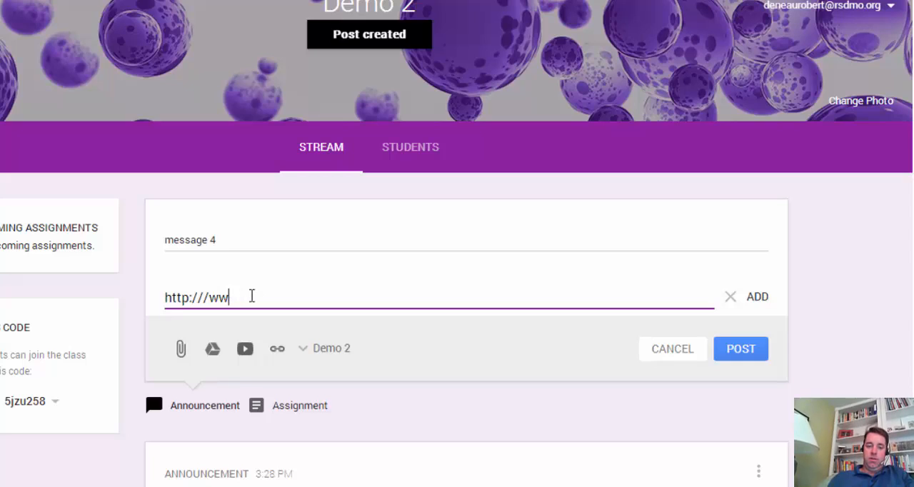
{"action": "key", "text": "BackSpace"}
{"action": "key", "text": "ctrl+a"}
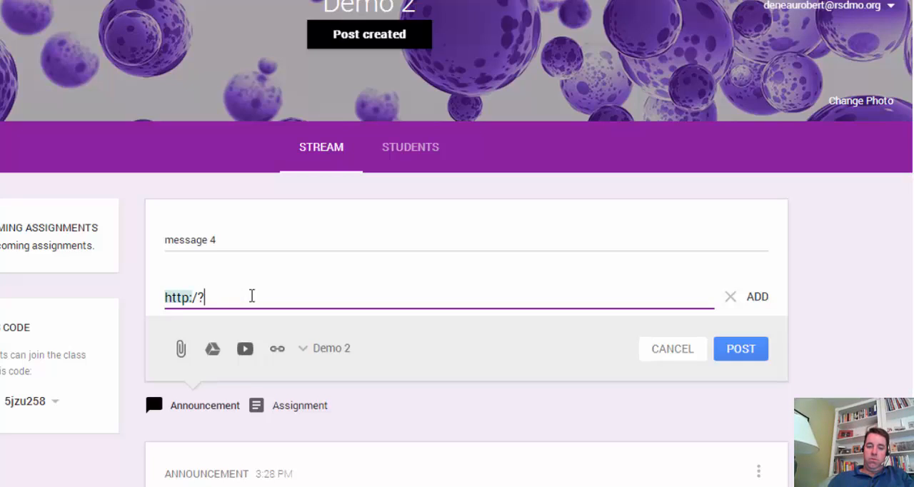
{"action": "key", "text": "Right"}
{"action": "type", "text": "/ "}
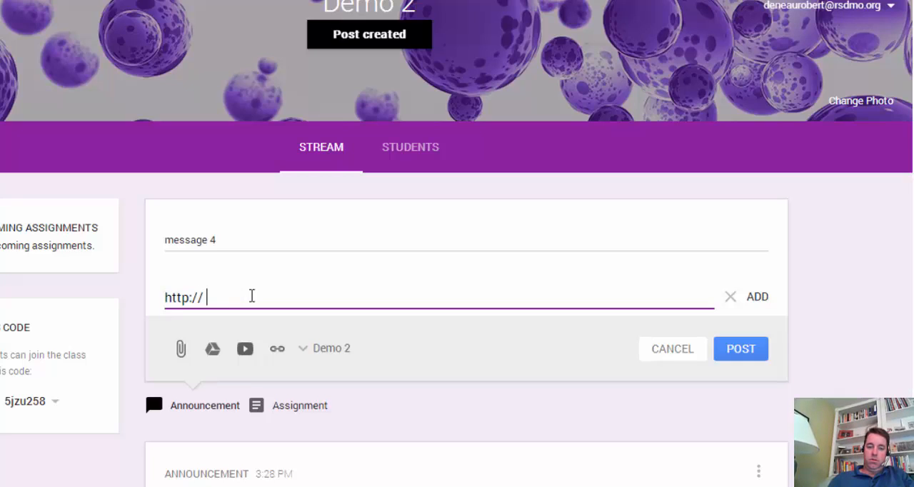
{"action": "type", "text": "www\\"}
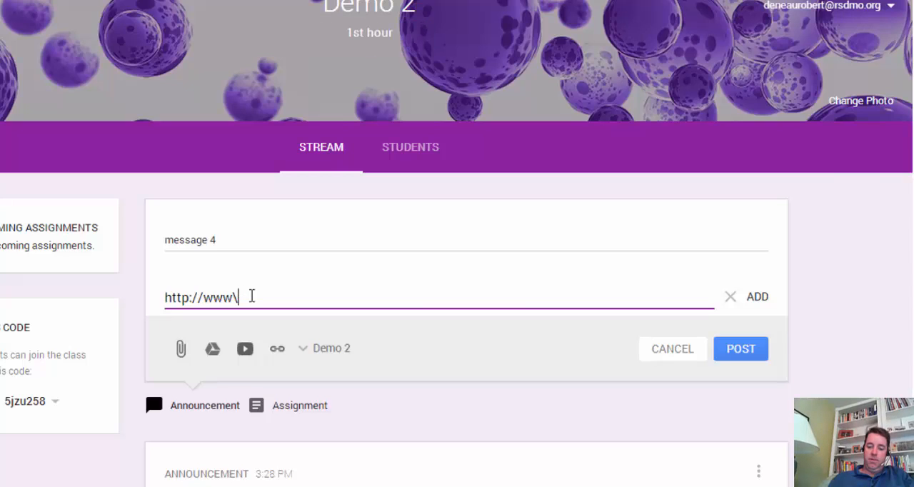
{"action": "key", "text": "BackSpace"}
{"action": "type", "text": ".google.com"}
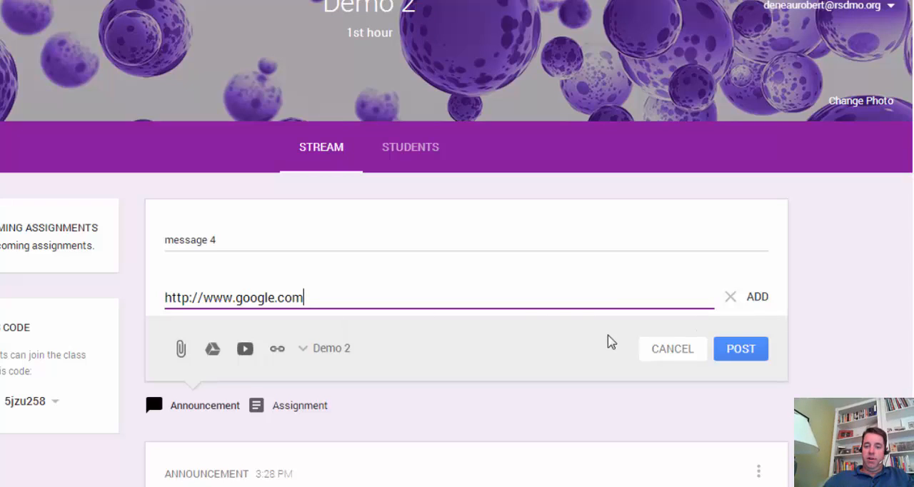
Look over the classes available for the announcement, keeping Demo 2 as the target, and attach the entered link.
{"action": "left_click", "coordinate": [309, 350]}
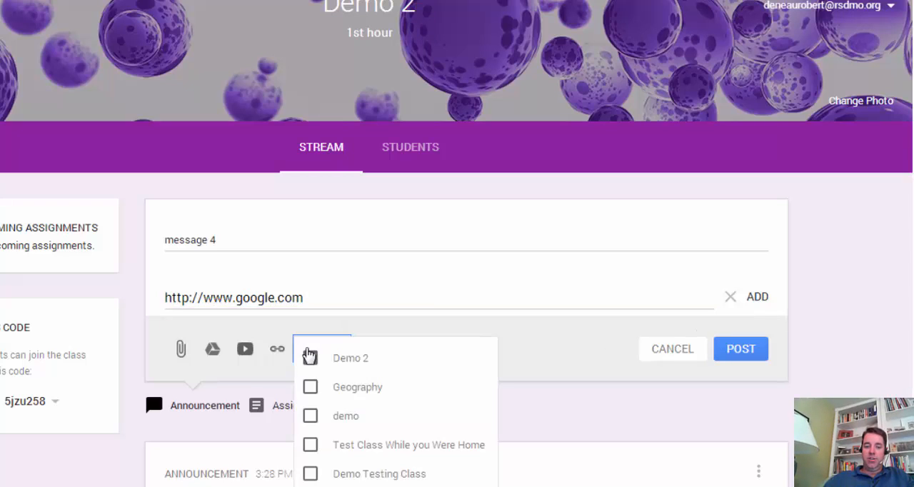
{"action": "left_click", "coordinate": [447, 330]}
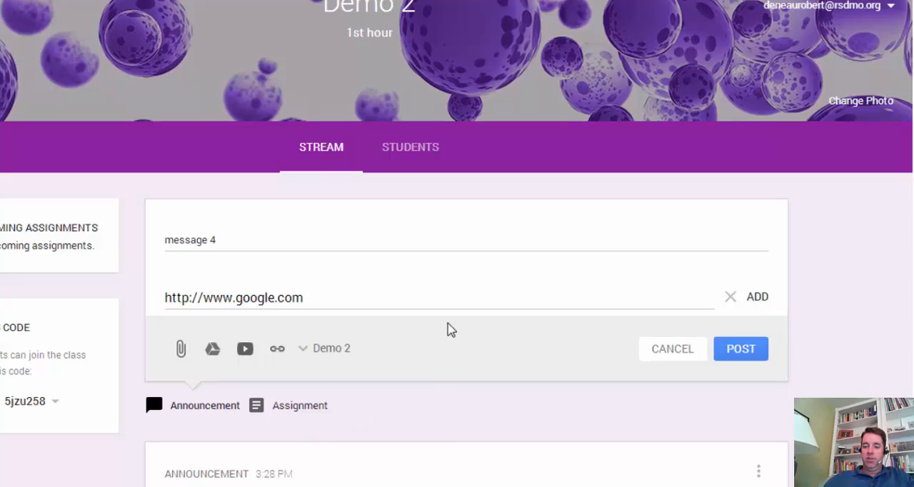
{"action": "left_click", "coordinate": [737, 355]}
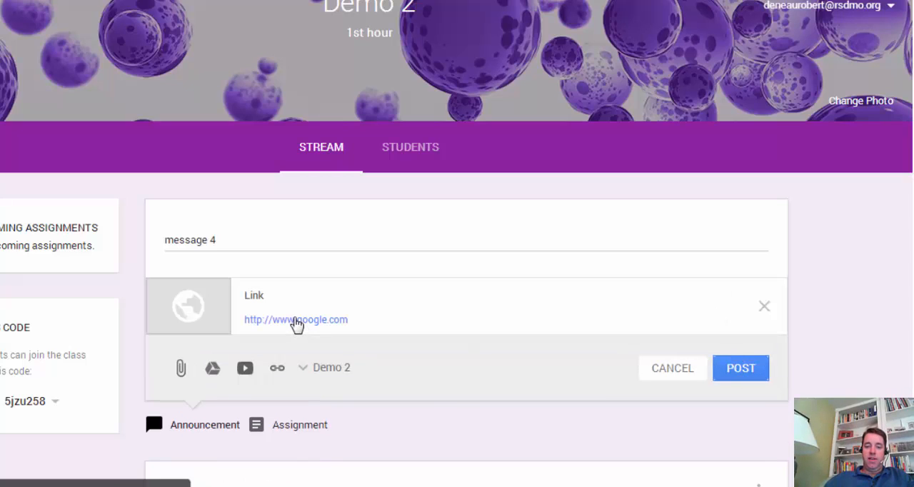